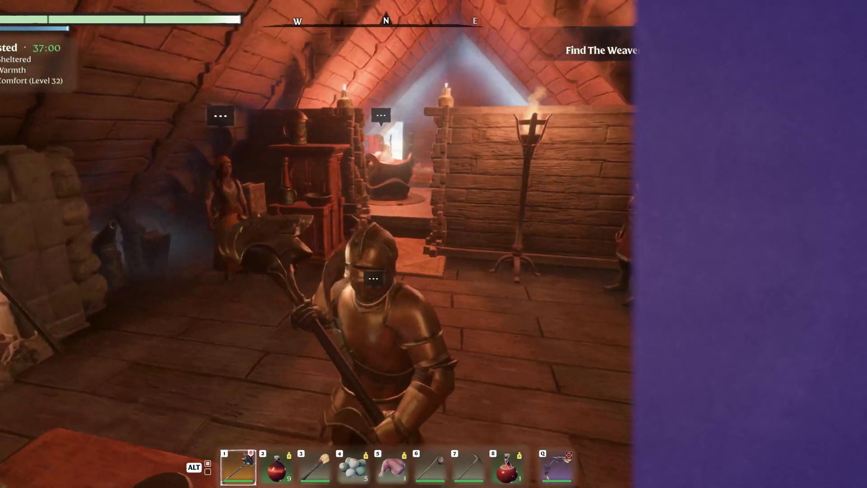
Step: In Enshrouded, walk into the attic, swing the mace and open the alchemist's crafting recipes
key(w)
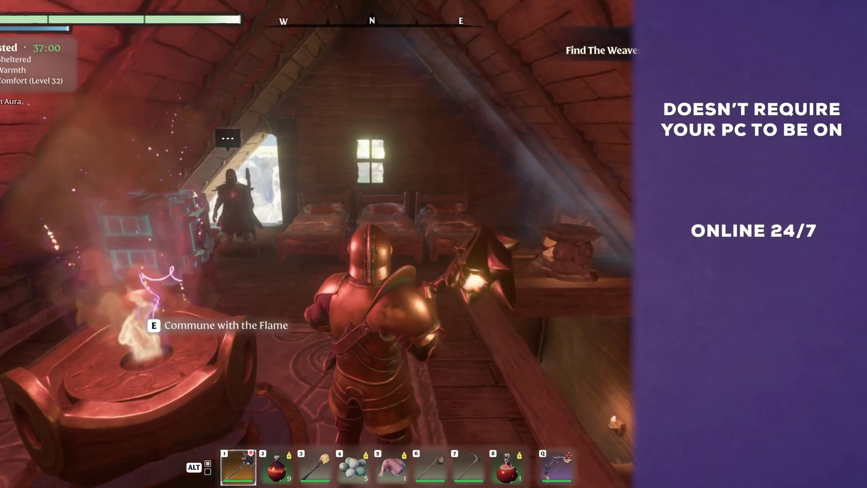
click(433, 244)
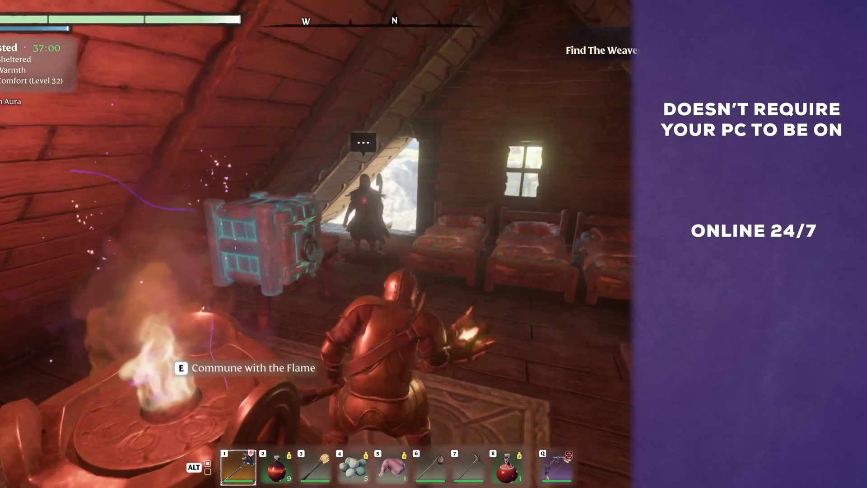
key(w)
key(e)
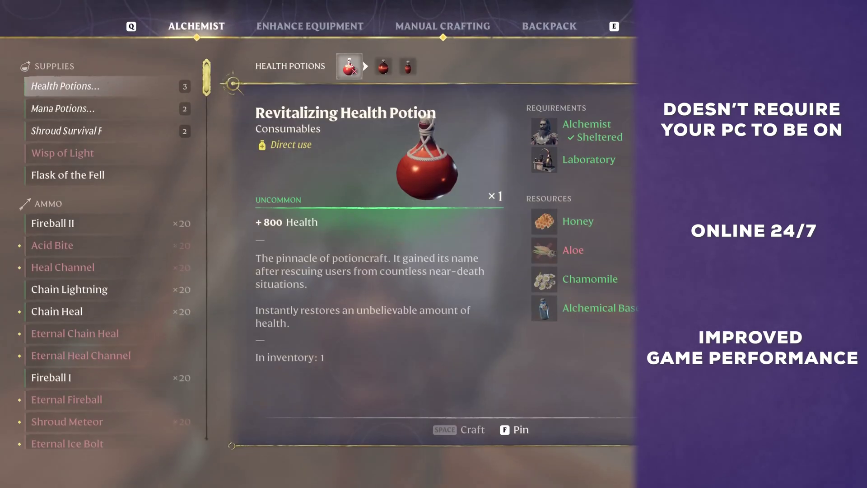
Step: Browse the Fireball II, Grinding Stones and Spiritual Cane recipes, then return to play
click(93, 229)
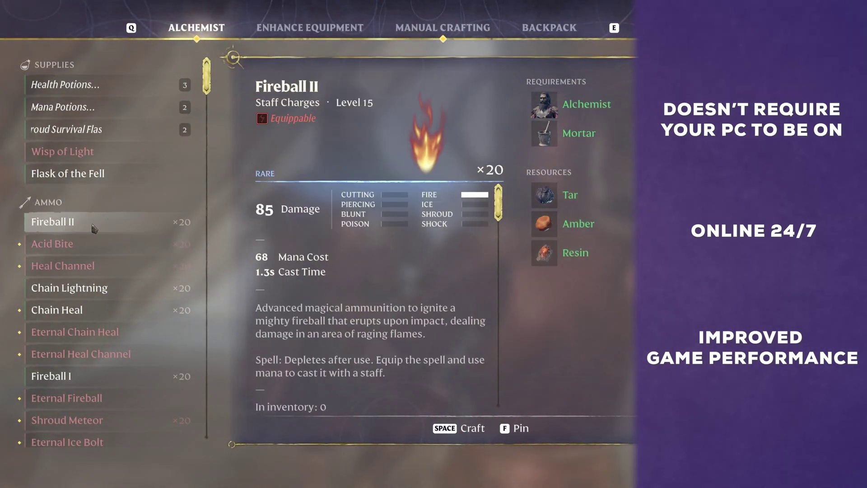
scroll(94, 229, down, 6)
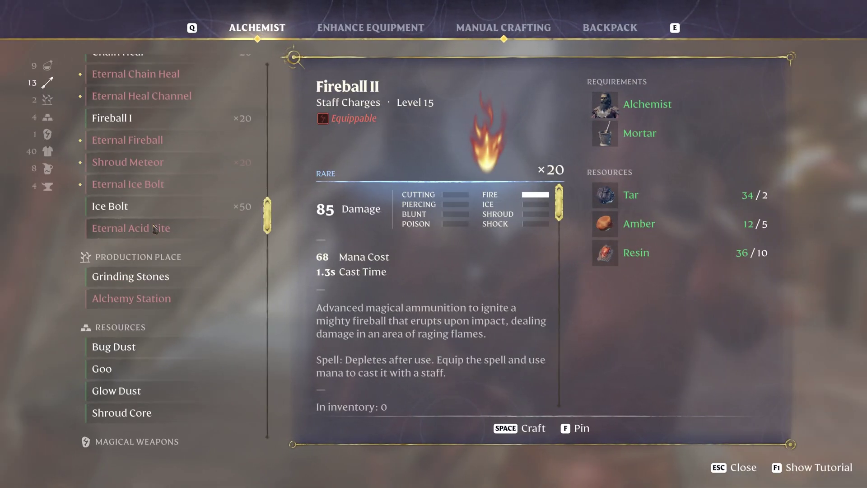
click(107, 279)
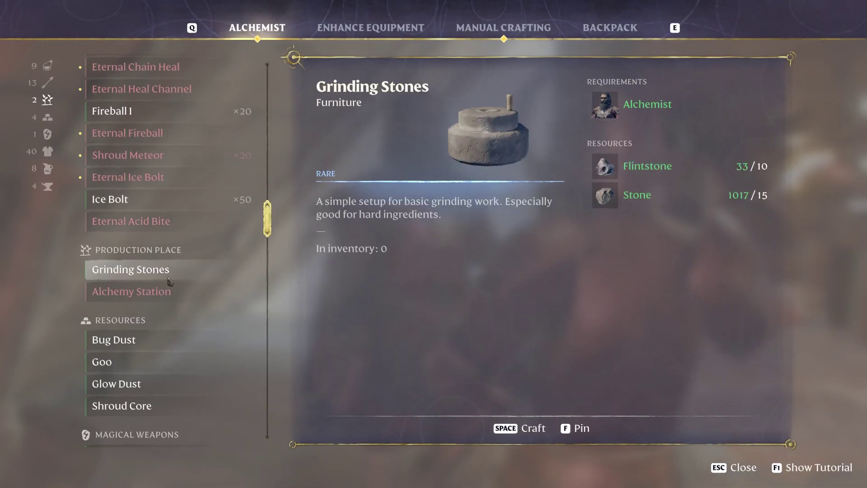
scroll(168, 280, down, 5)
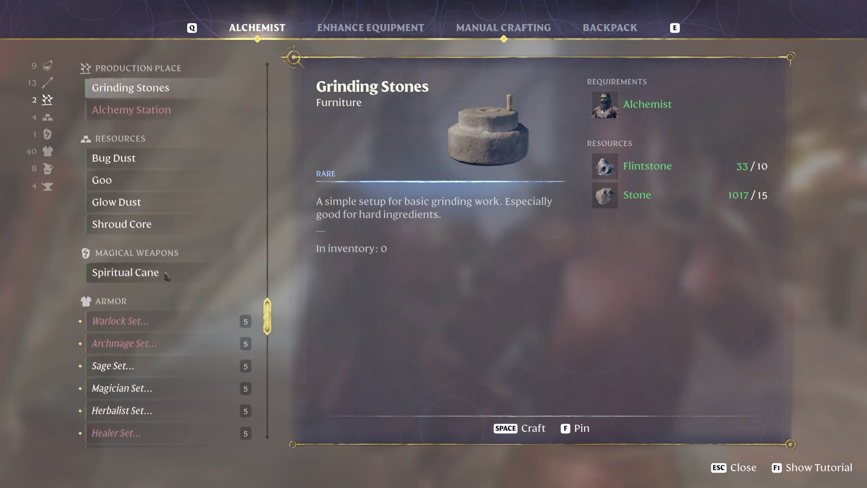
click(167, 273)
scroll(163, 277, down, 3)
key(Escape)
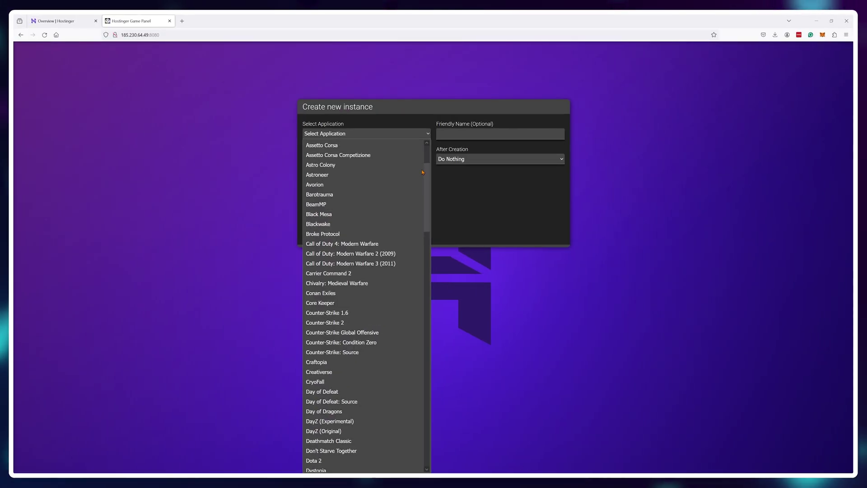
Step: Choose Enshrouded as the application and name the instance 'Enshrouded 8GB RAM Server'
drag(422, 172, 421, 221)
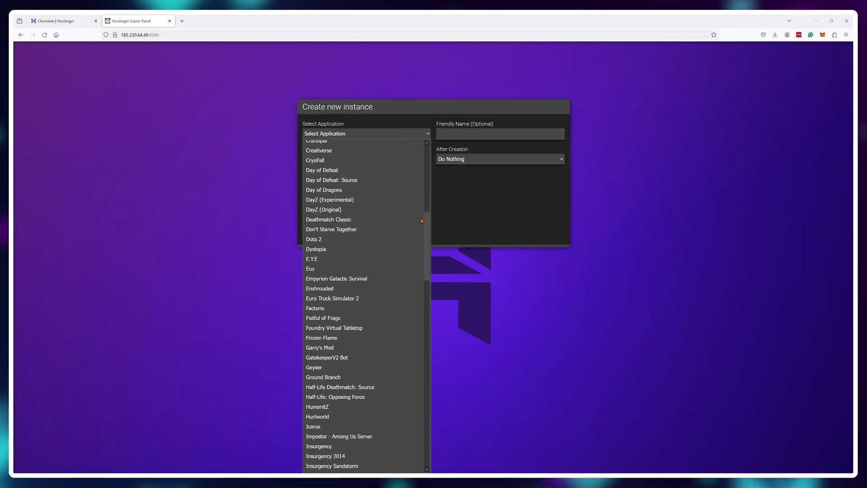
click(367, 292)
click(505, 134)
text(Enshrouded)
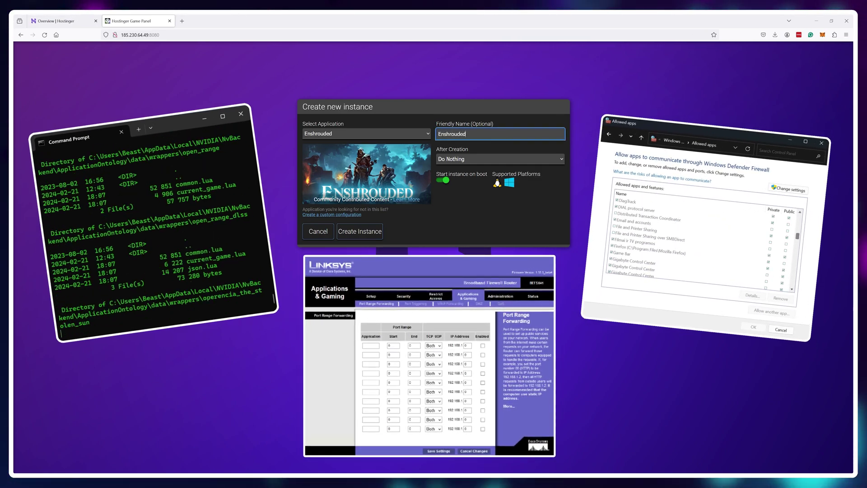
text( 8GB RAM )
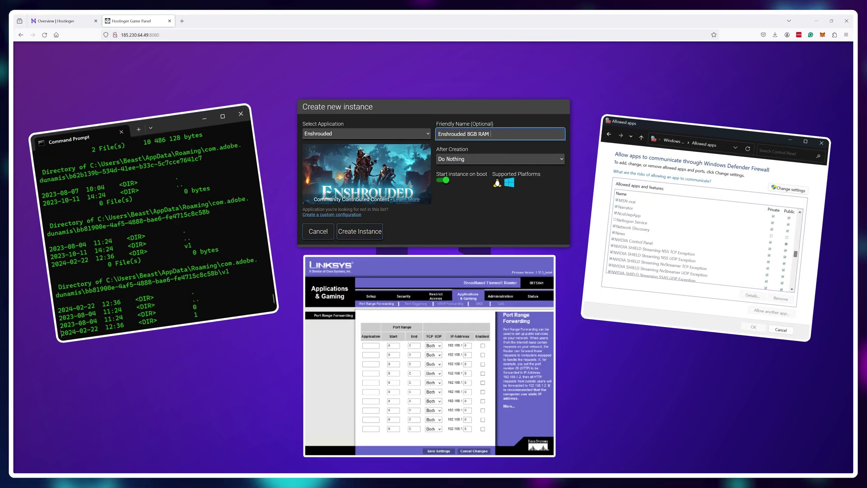
text(Server)
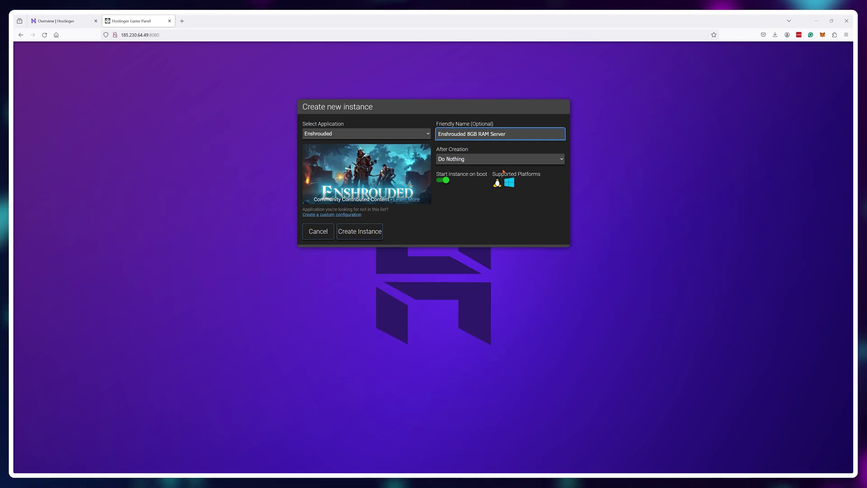
click(504, 160)
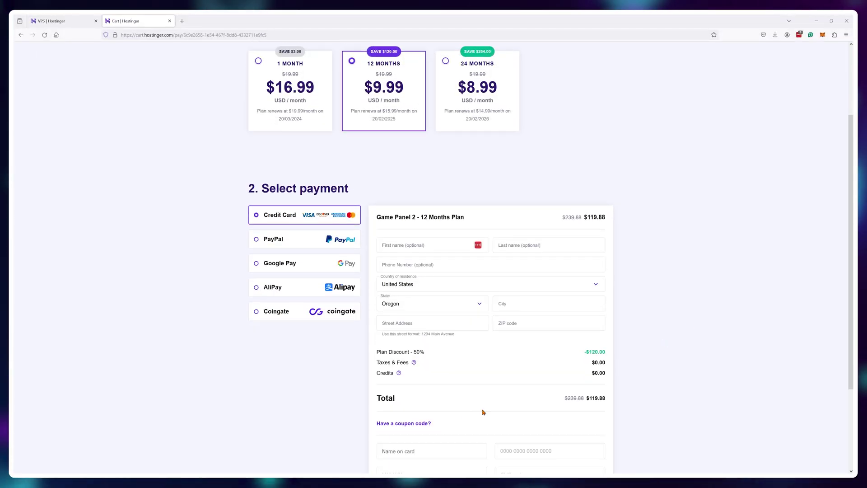
Step: Apply the EMITREVIEWS coupon code to the cart, raising the discount to 55%
click(403, 423)
click(442, 443)
text(EMITREVIEWS)
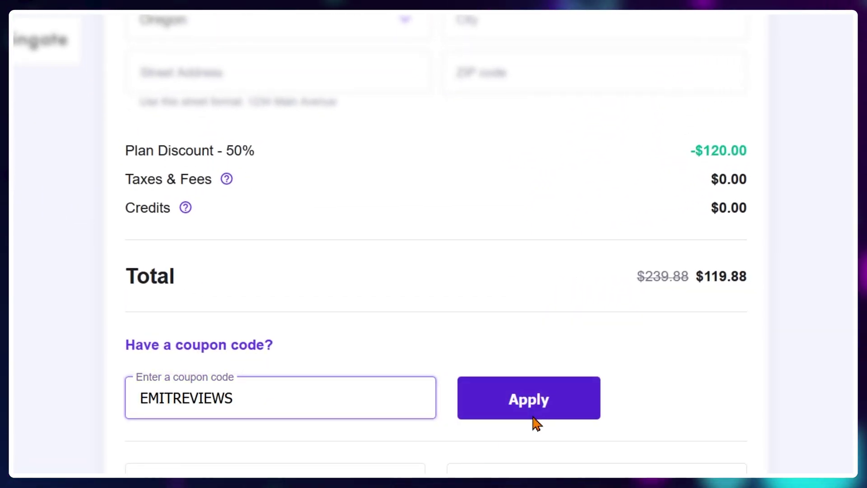
click(532, 411)
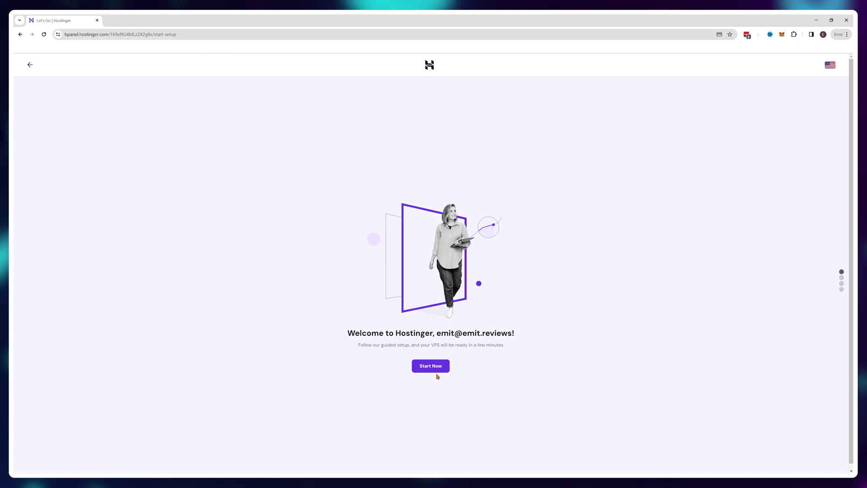
Step: Begin the VPS setup and keep Lithuania as the server location
click(436, 371)
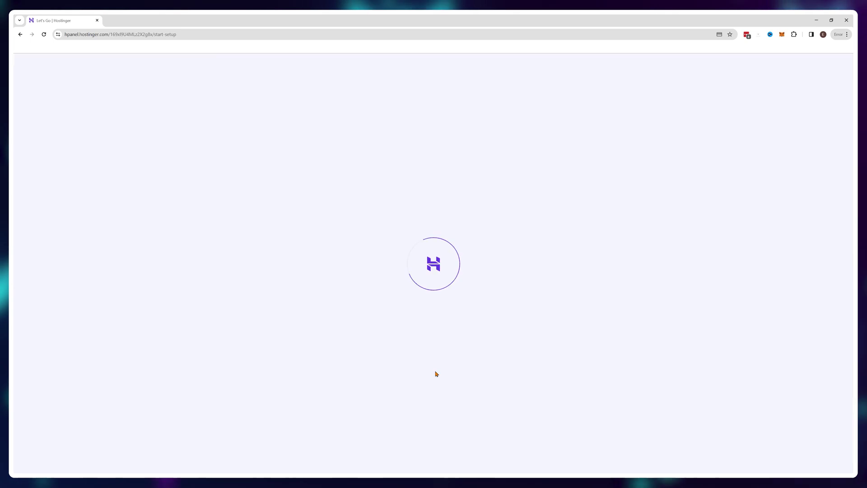
click(412, 278)
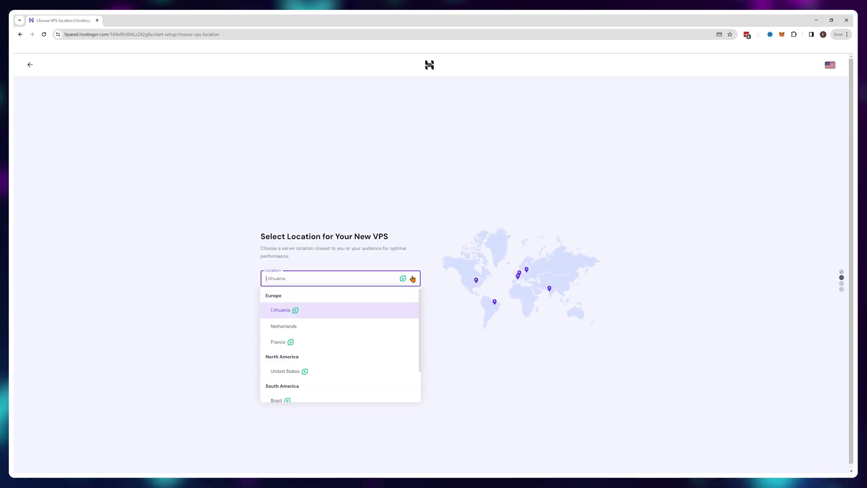
scroll(392, 321, down, 1)
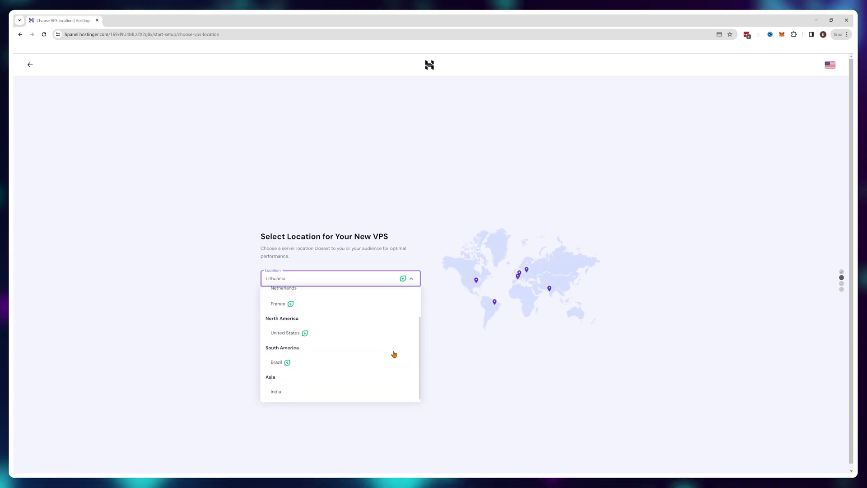
scroll(394, 354, up, 1)
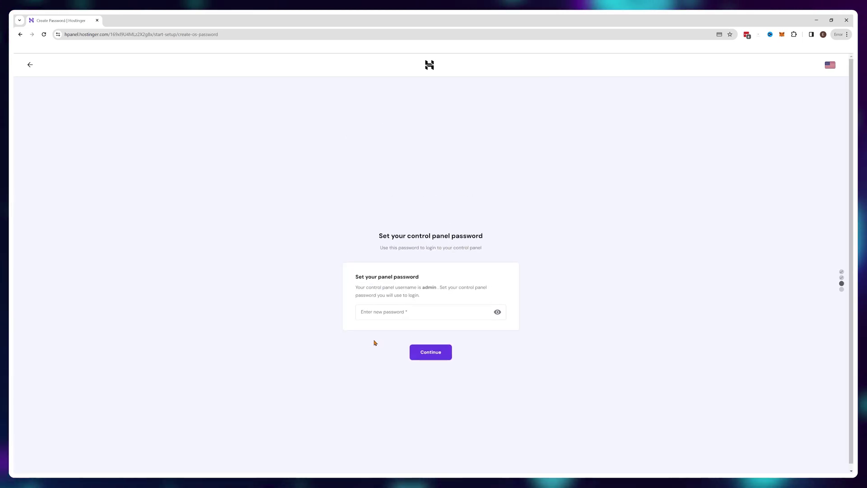
click(404, 309)
Step: Enter a control panel password, start building the server, and dismiss the rating survey
text(******)
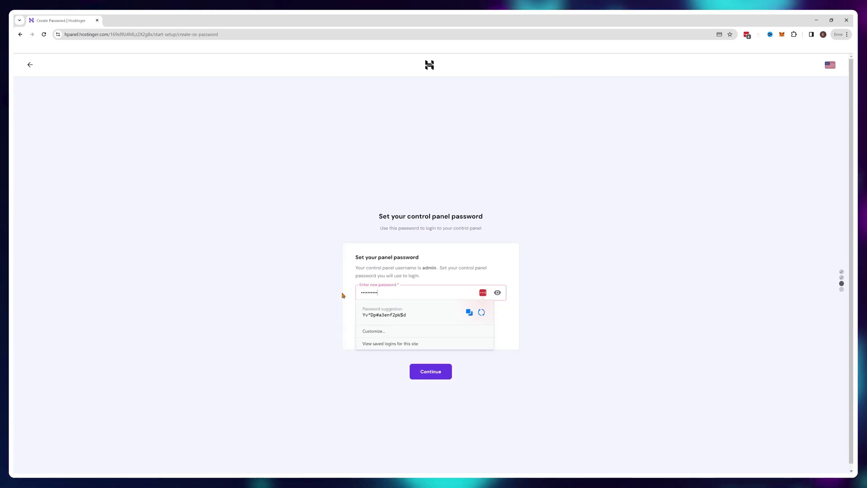
text(*)
click(445, 369)
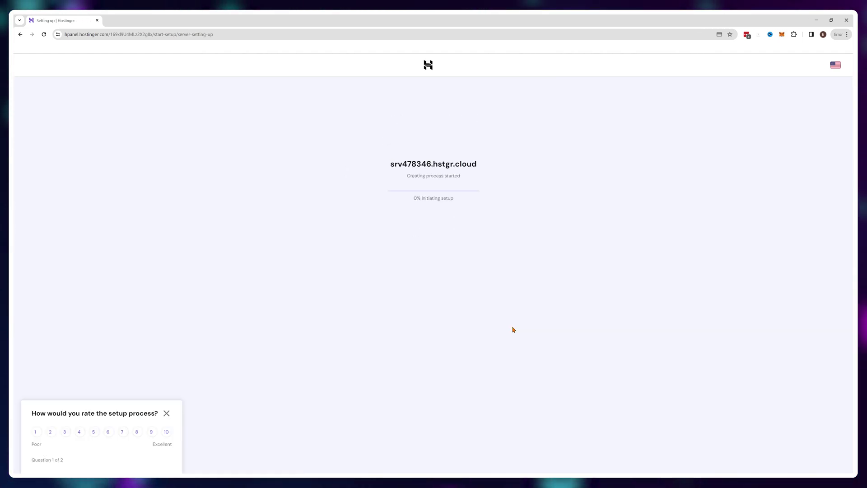
click(167, 414)
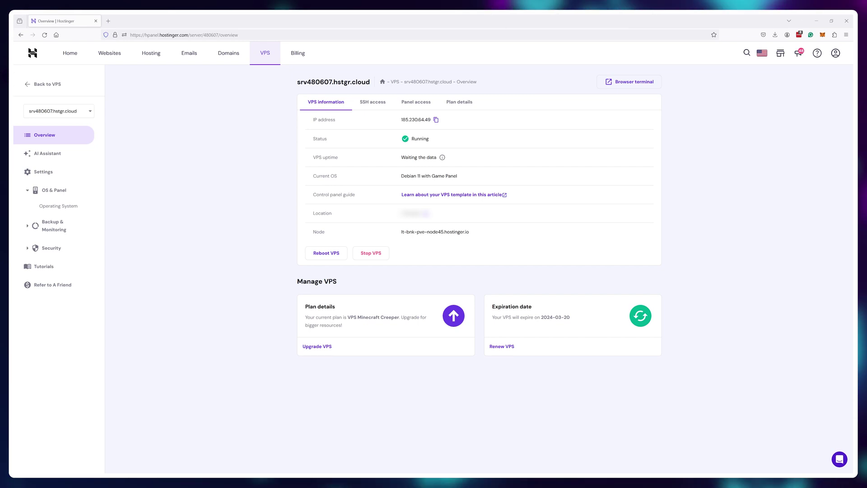
Step: Log in to the Game Panel with the admin username and password
click(413, 103)
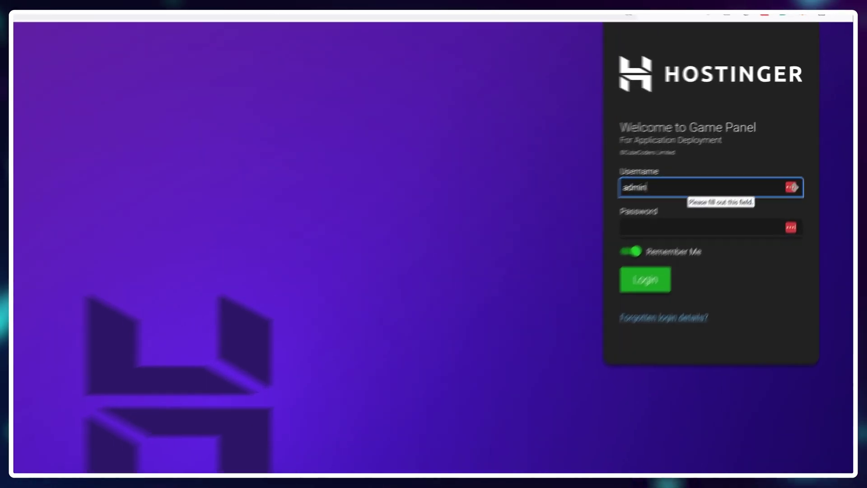
key(Tab)
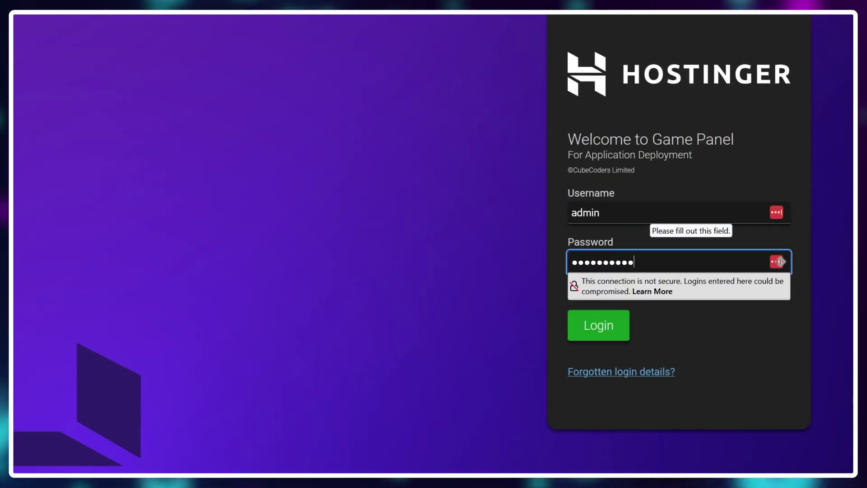
click(626, 332)
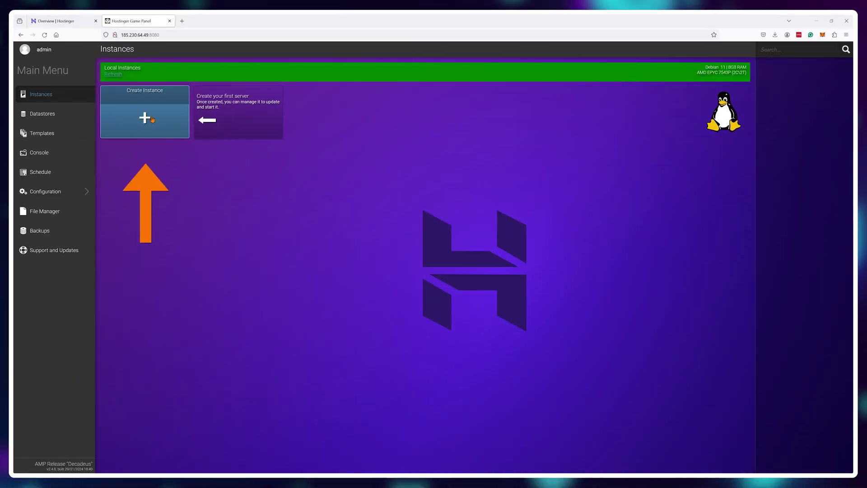
Step: Create an Enshrouded instance named 'Enshrouded 8GB RAM Server' with After Creation set to Update Always
click(148, 120)
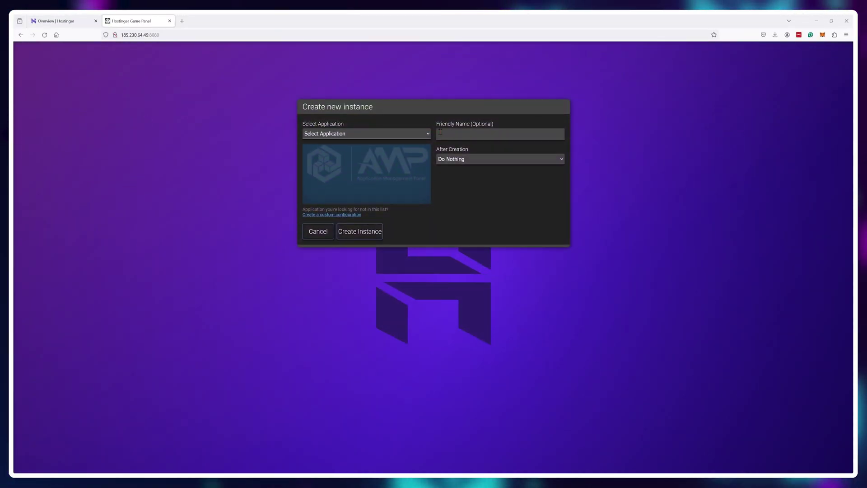
click(428, 134)
drag(429, 155, 424, 235)
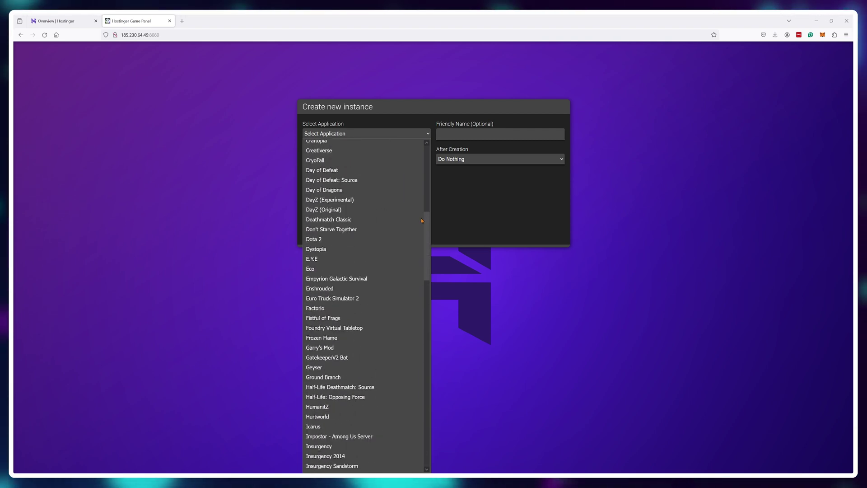
click(367, 292)
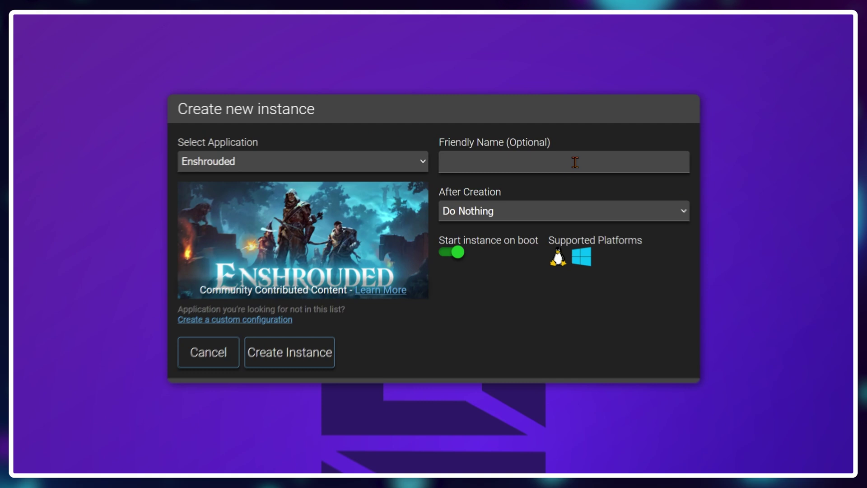
click(504, 134)
text(Enshrouded 8GB RAM Server)
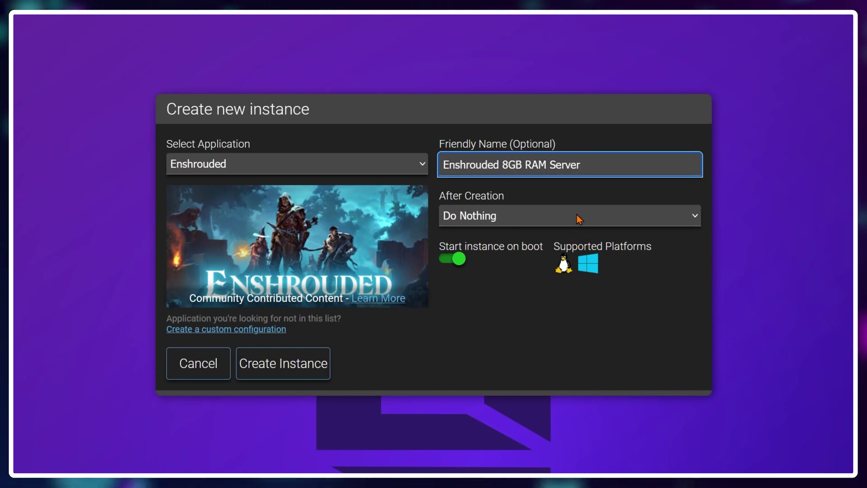
click(576, 215)
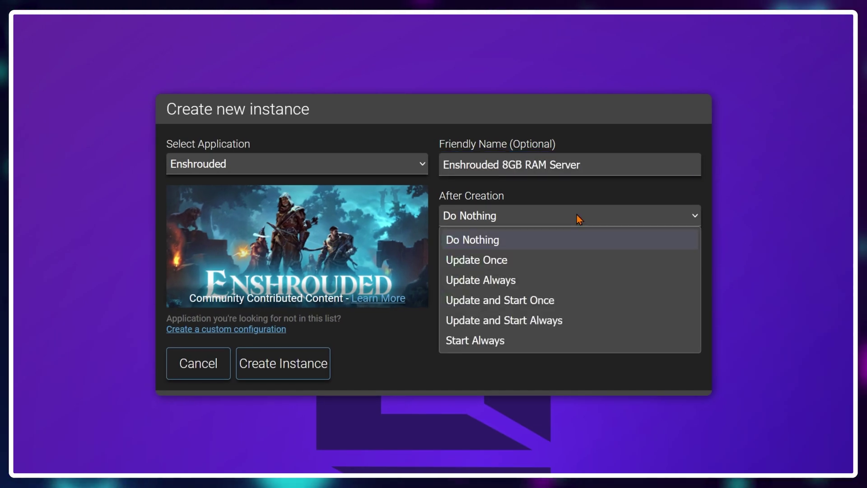
click(560, 283)
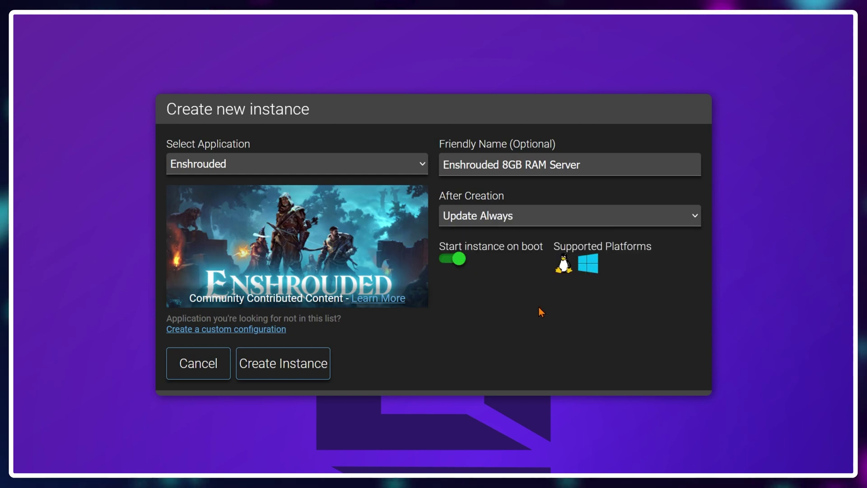
click(318, 369)
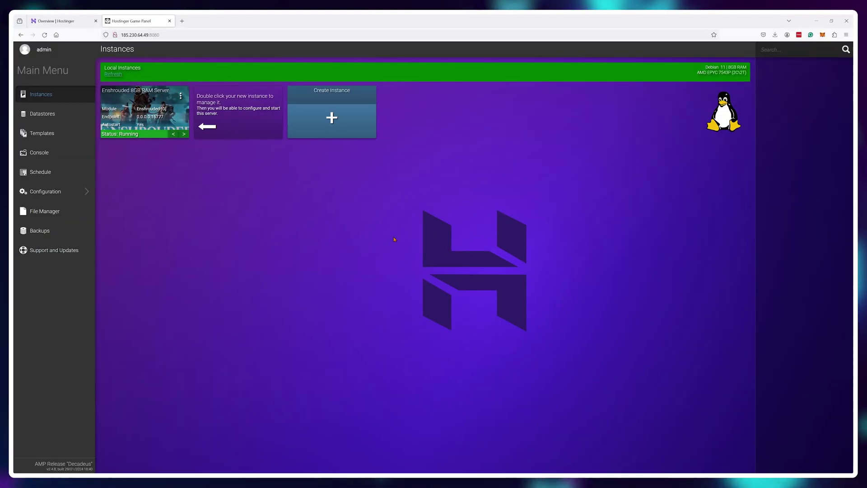
Step: Open the Enshrouded 8GB RAM Server instance and begin scheduling backups
click(179, 114)
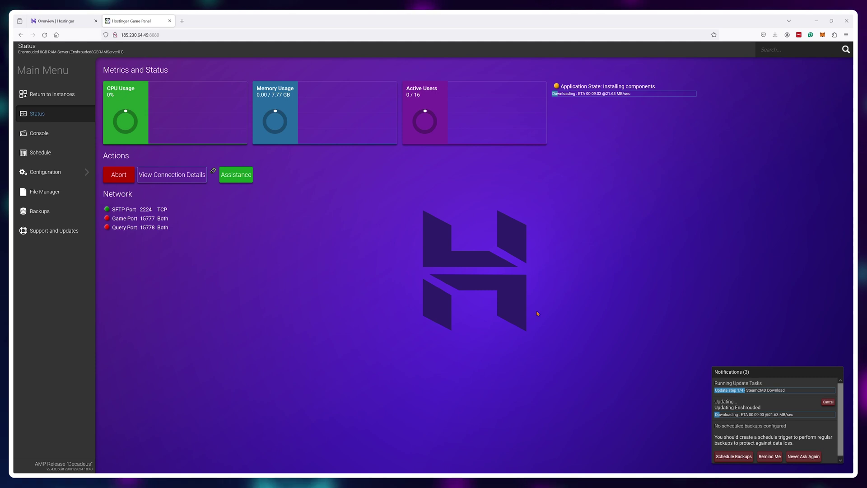
click(736, 456)
Step: Add an 'Every X hours' time trigger with the interval set to 1 hour
click(388, 133)
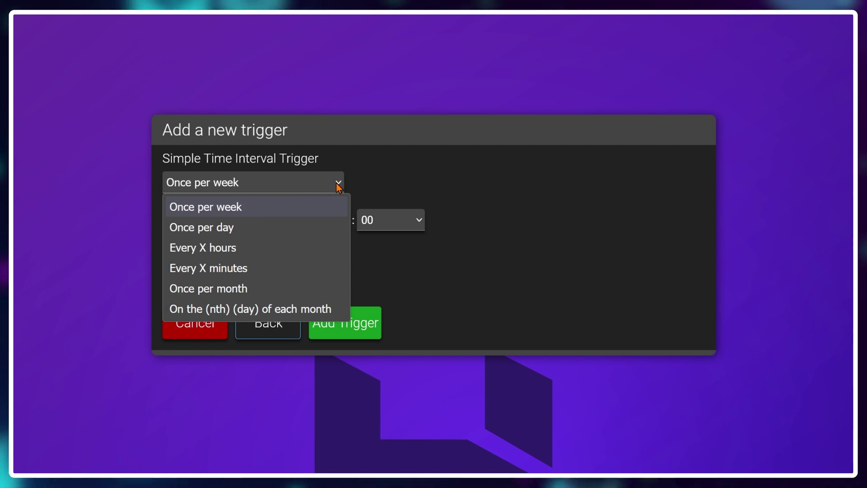
click(287, 255)
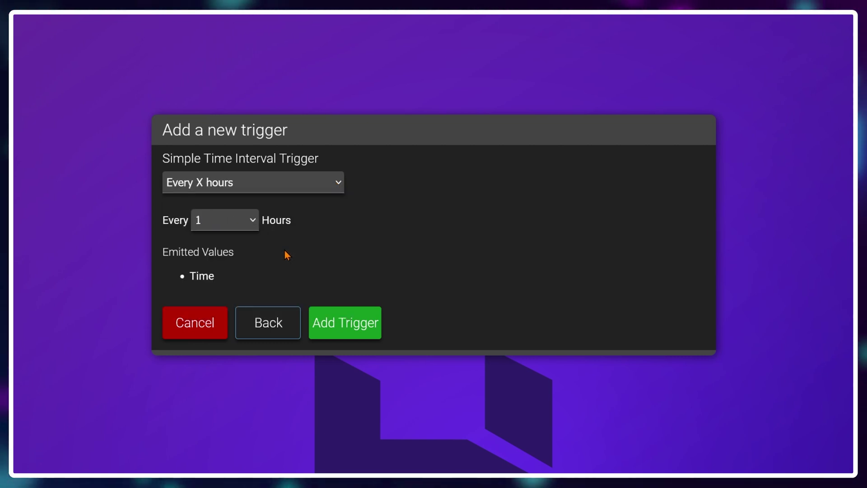
click(224, 230)
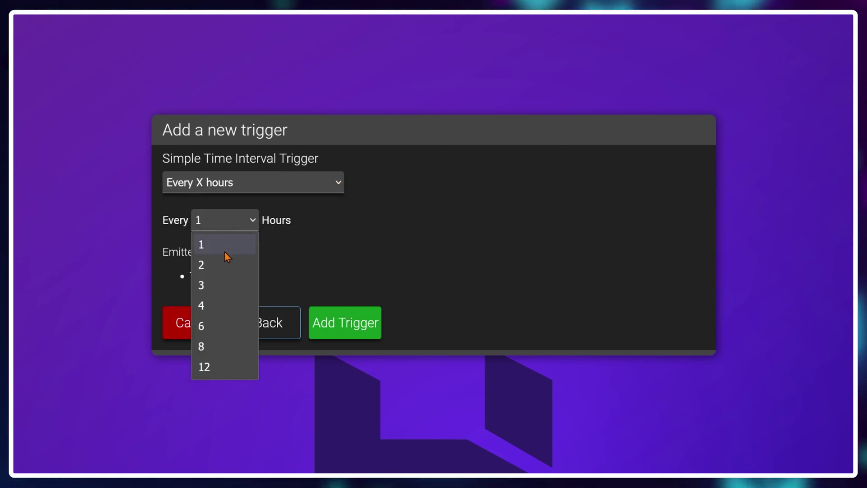
click(227, 265)
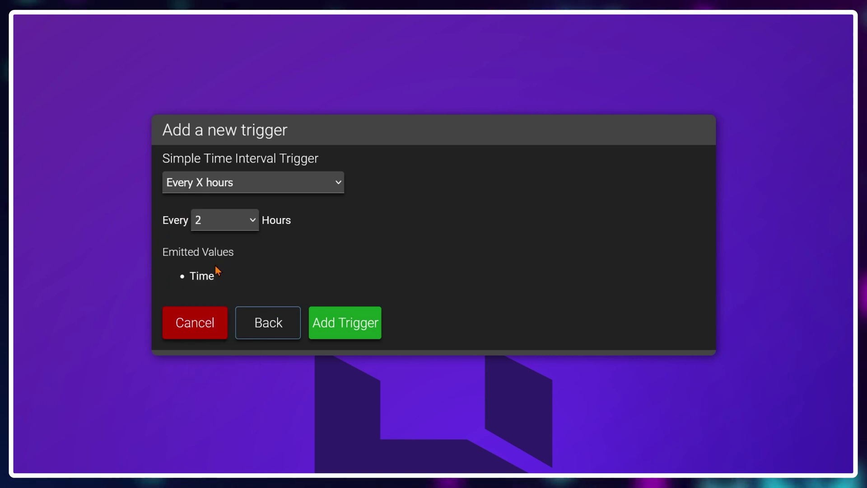
click(230, 221)
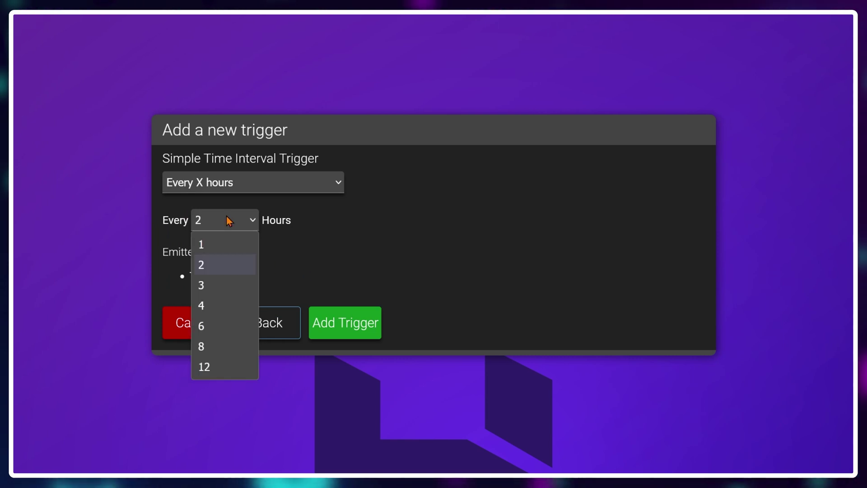
click(233, 246)
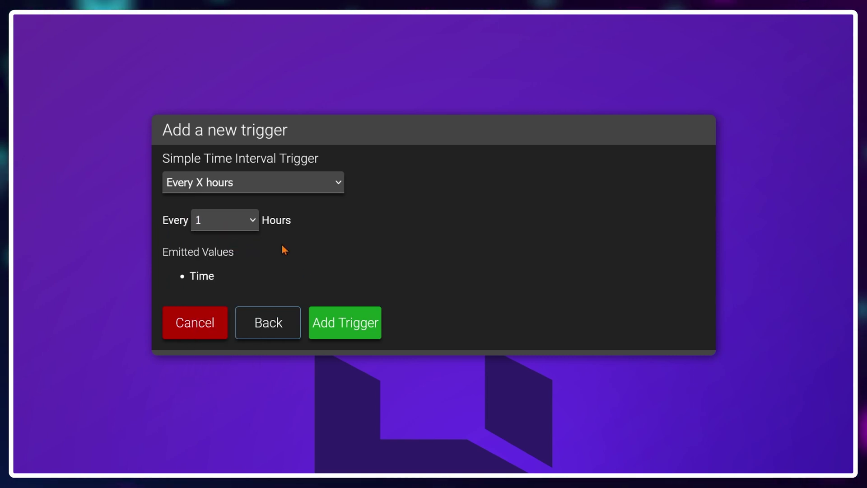
click(356, 323)
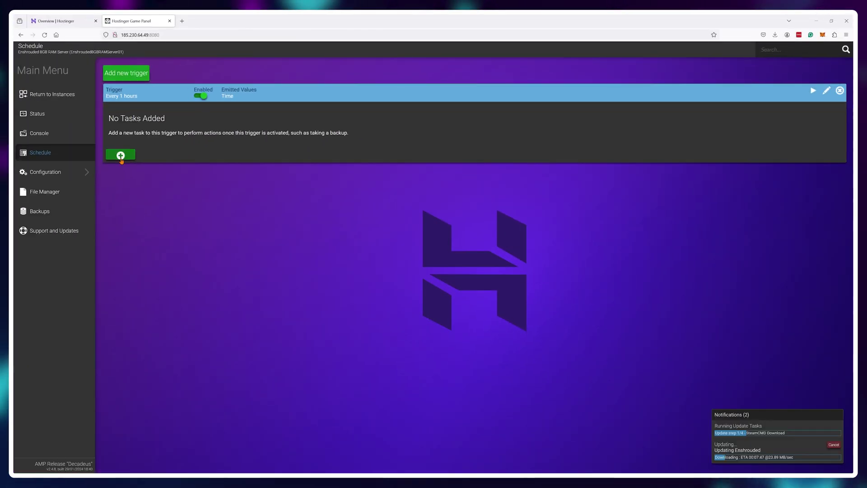
Step: Attach a 'Take a backup' task to the hourly trigger
click(120, 153)
click(387, 138)
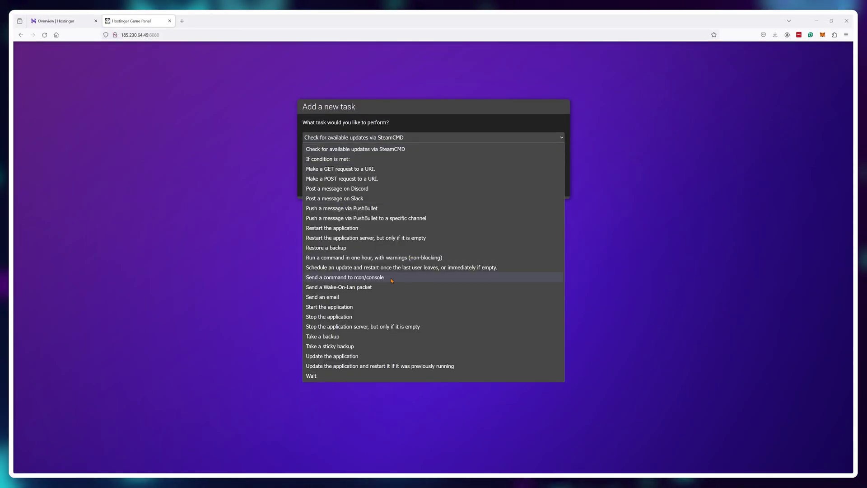
click(381, 337)
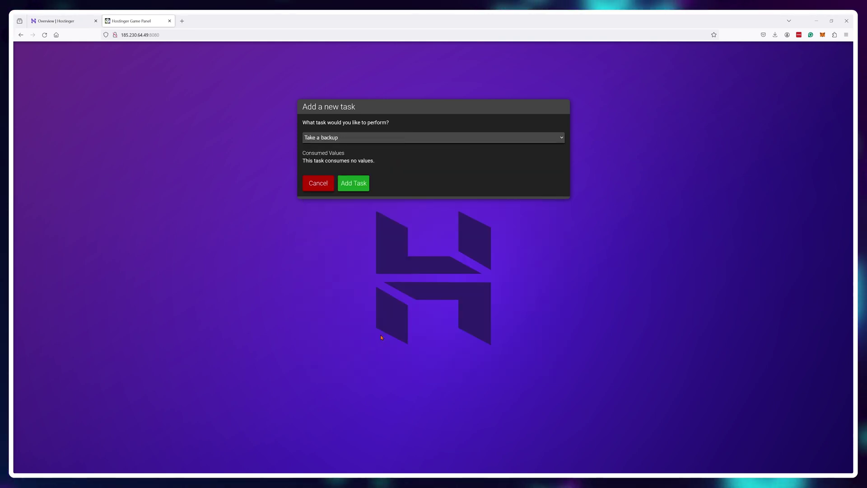
click(362, 184)
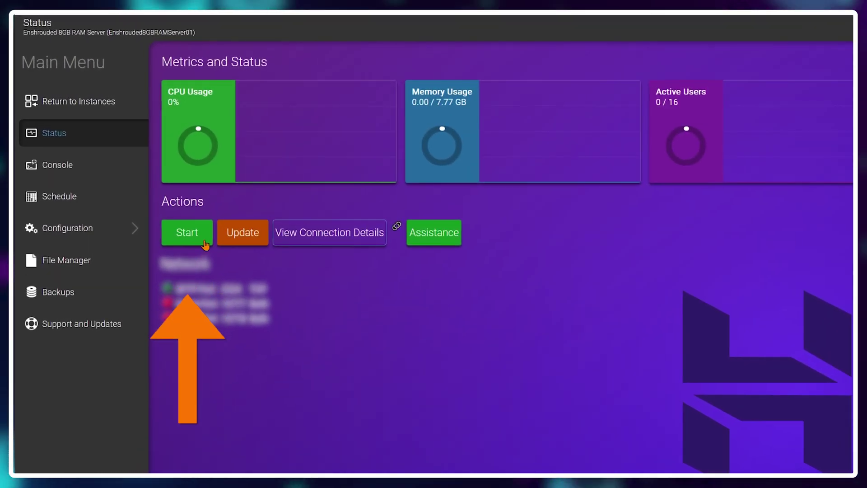
Step: Start the Enshrouded server from the instance's Status page
click(205, 242)
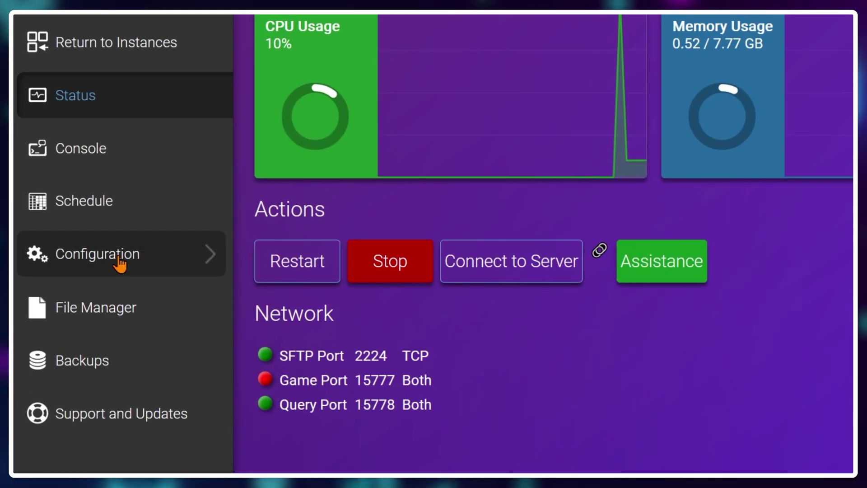
Step: Change the Server Name to 'Emit.Reviews Server' in Enshrouded Server Settings
click(119, 263)
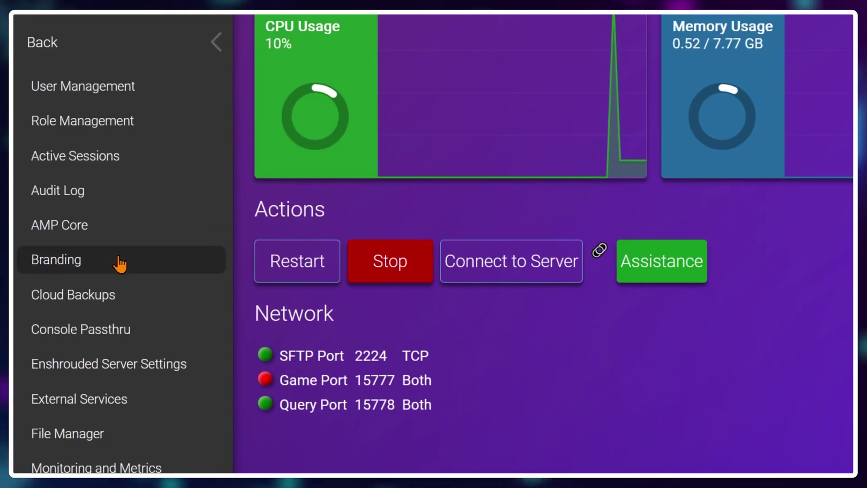
click(154, 370)
triple_click(470, 52)
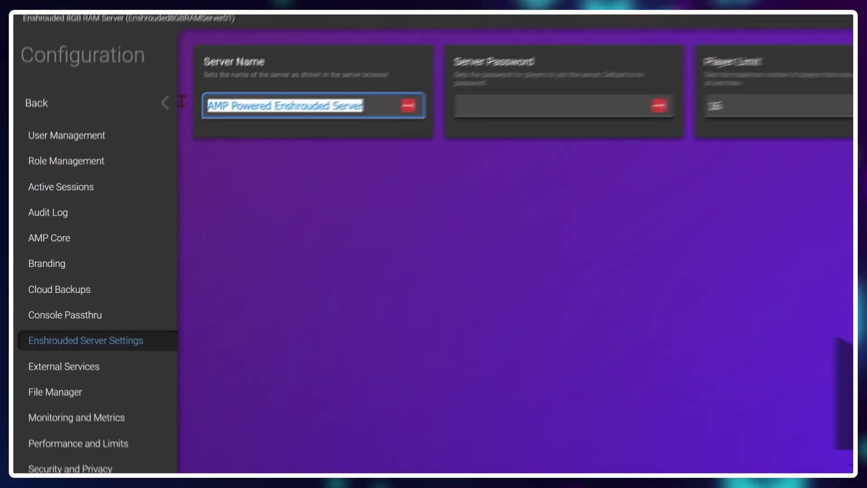
text(Emit.Review)
text(s Se)
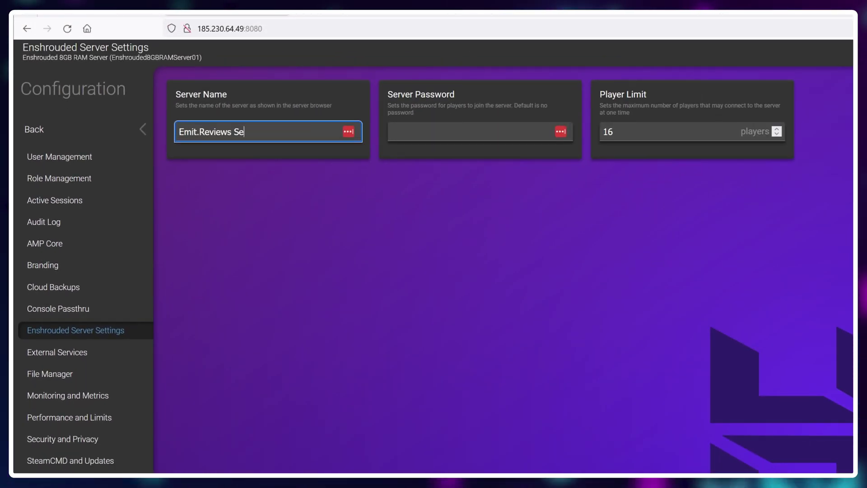
text(rver)
click(440, 129)
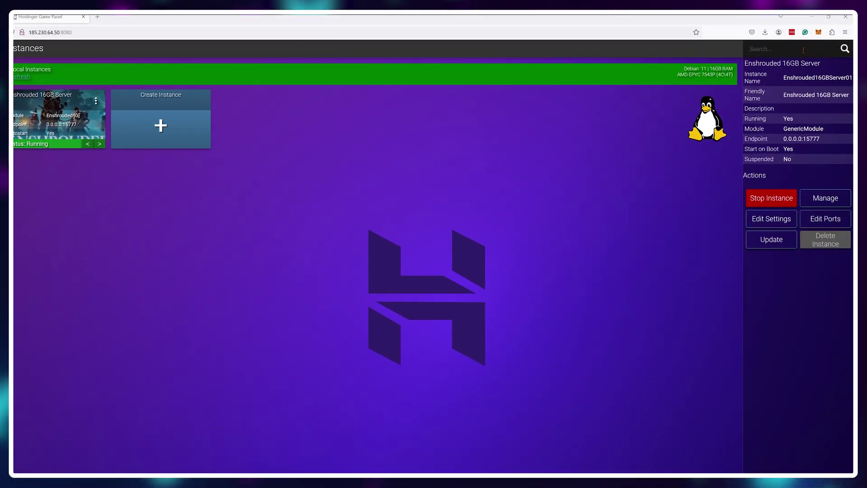
text(backup)
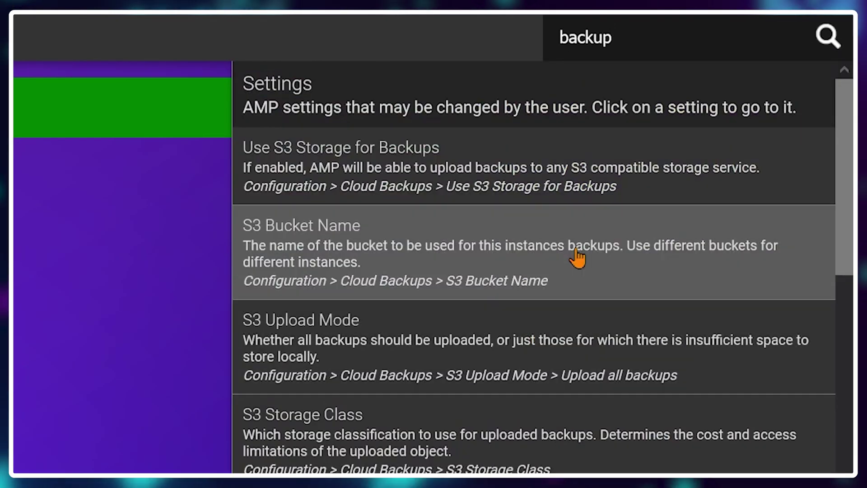
scroll(659, 199, down, 10)
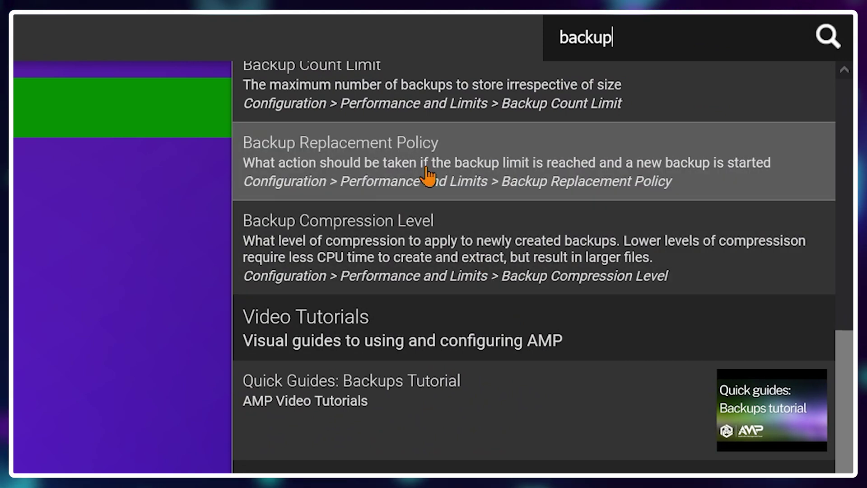
click(318, 161)
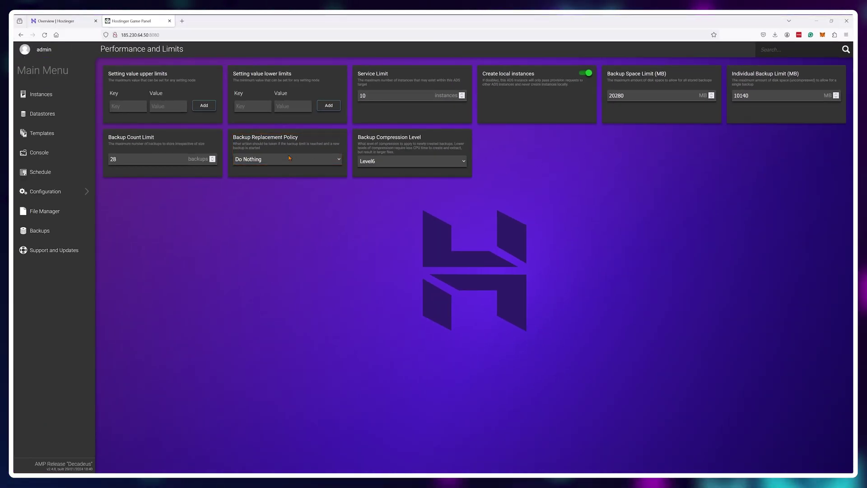
click(291, 160)
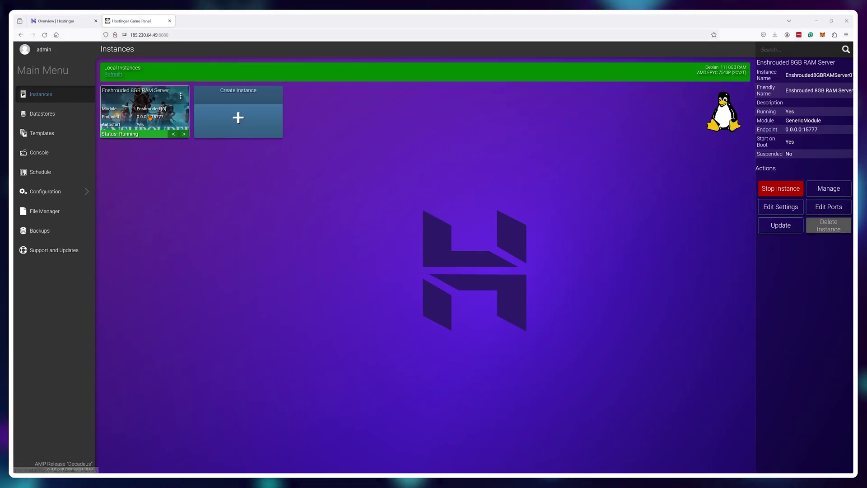
Step: Restart the Enshrouded instance, then try its Steam connect link, noting address 185.230.64.49:15778
double_click(150, 117)
click(119, 175)
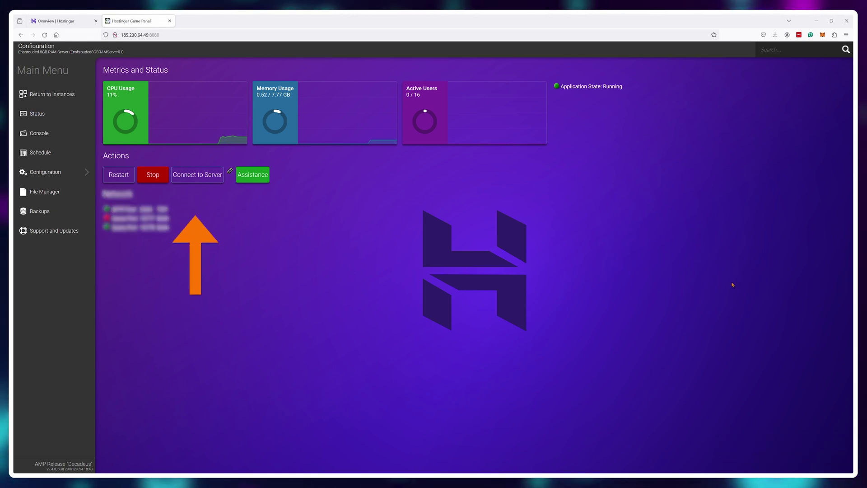
click(201, 174)
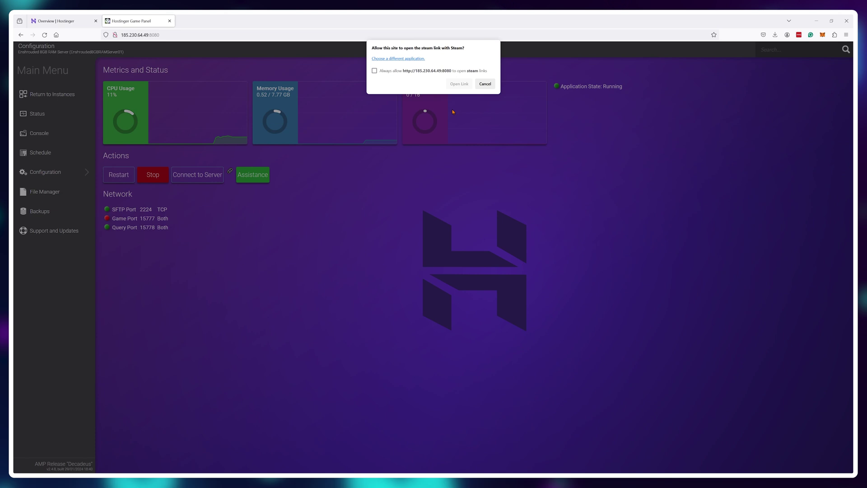
click(459, 84)
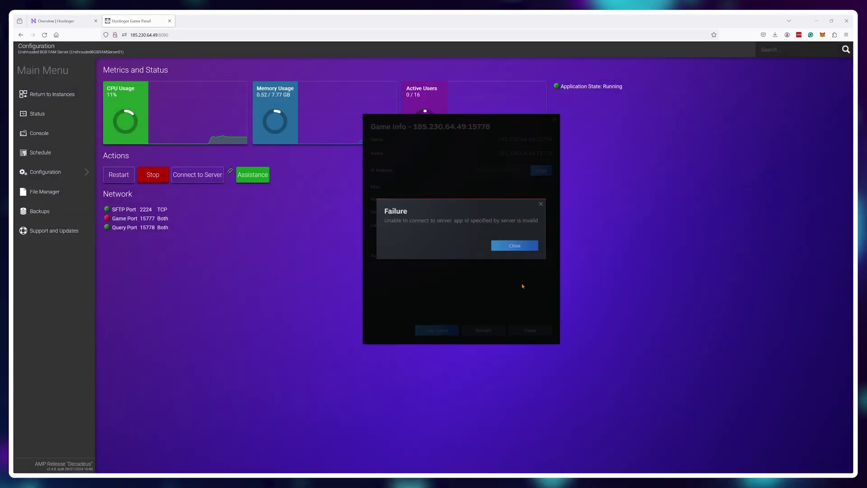
click(510, 248)
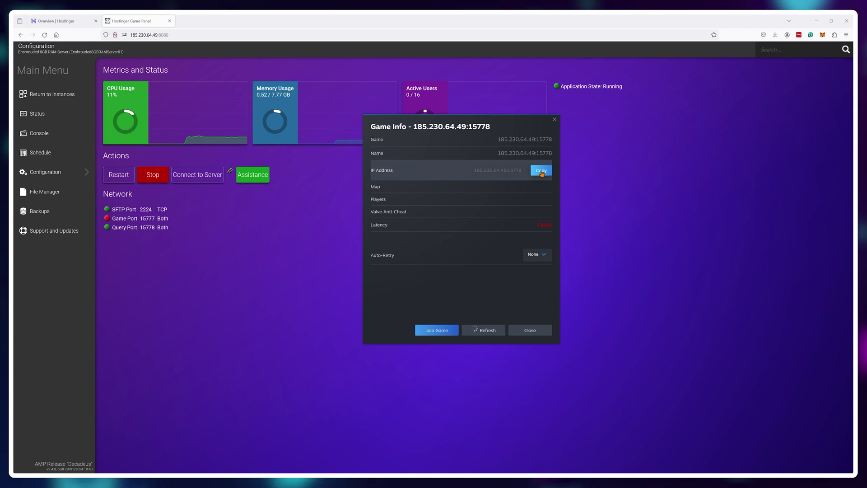
click(529, 330)
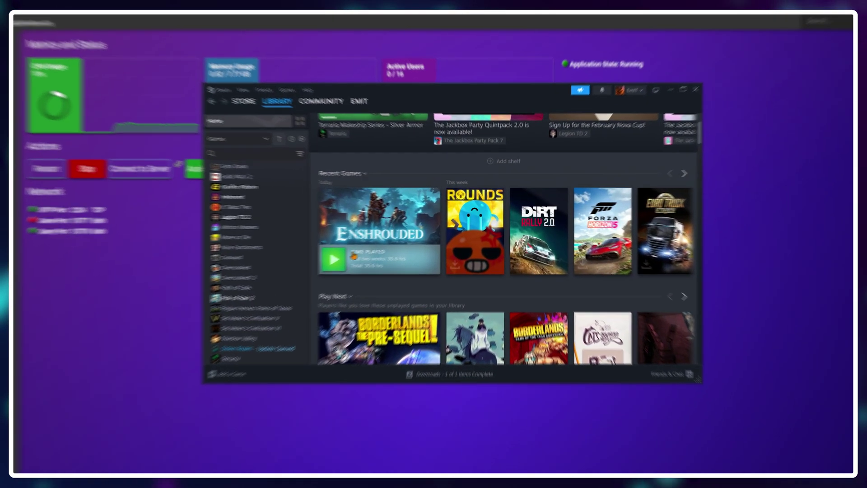
Step: Add 185.230.64.49:15778 to Steam's Favorites game servers, then connect to Emit.Reviews Server
mouse_move(289, 109)
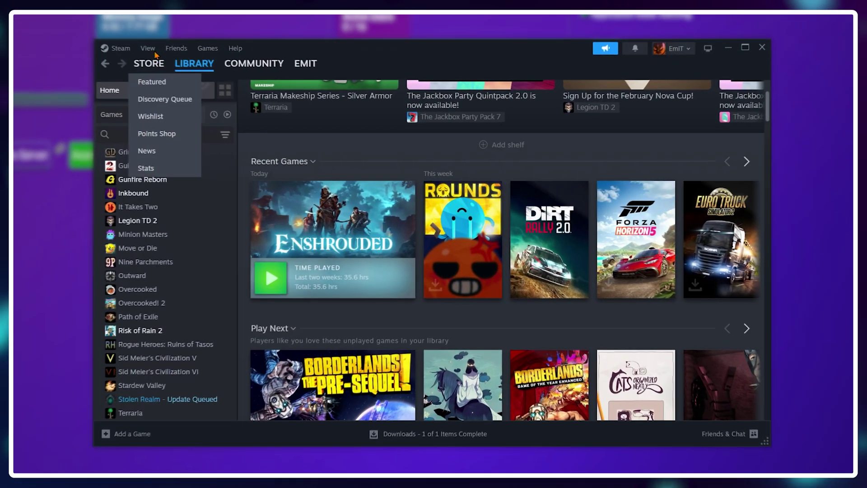
click(148, 48)
click(182, 188)
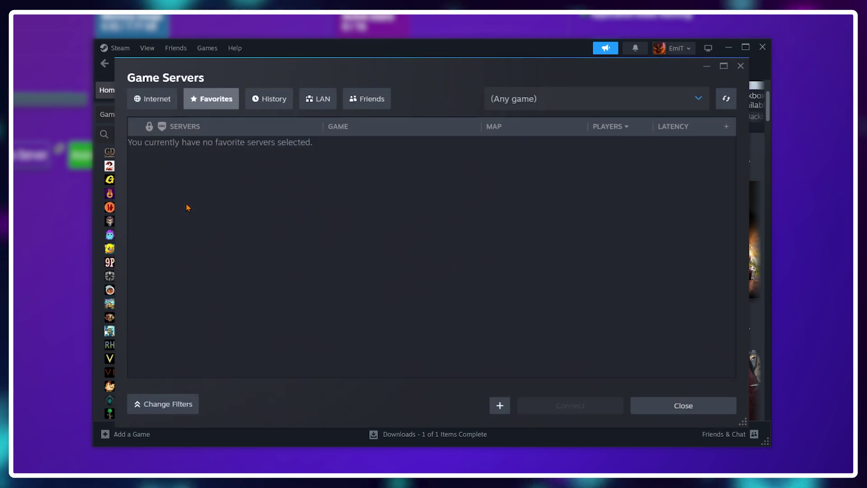
click(499, 405)
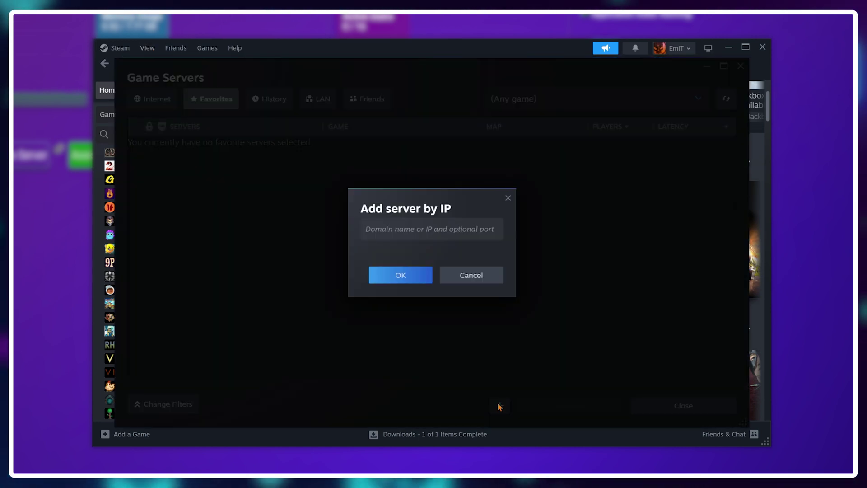
text(185.230.64.49:15778)
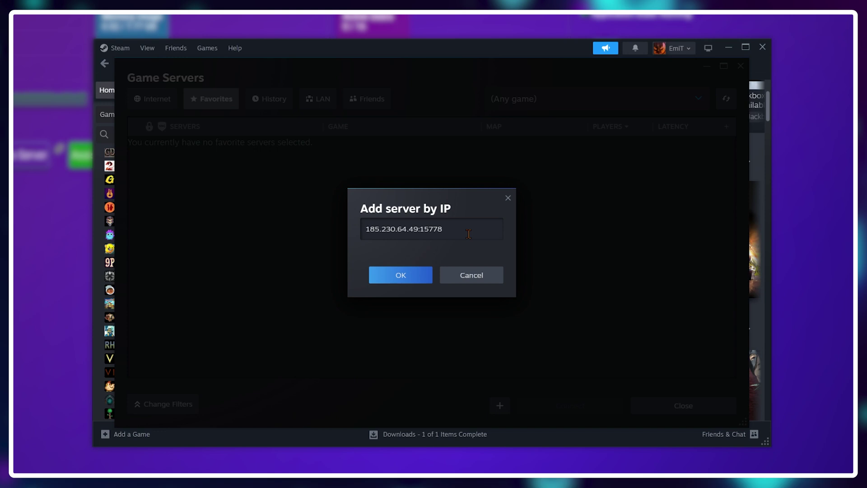
click(412, 271)
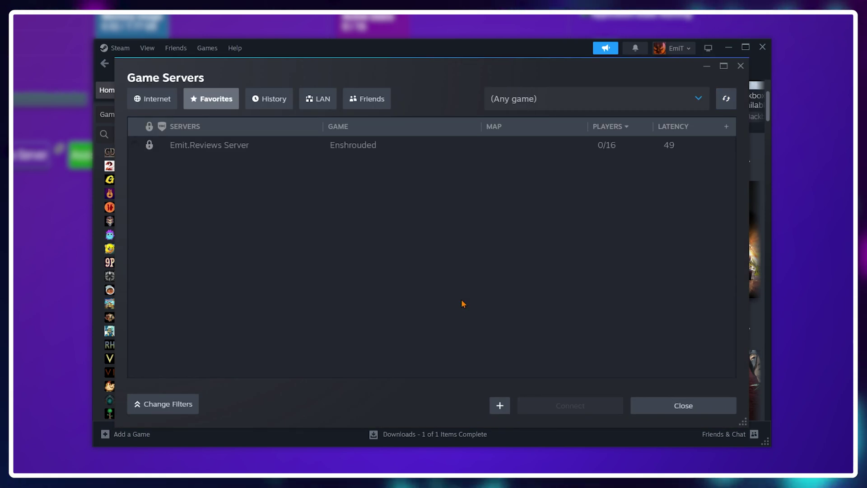
click(368, 151)
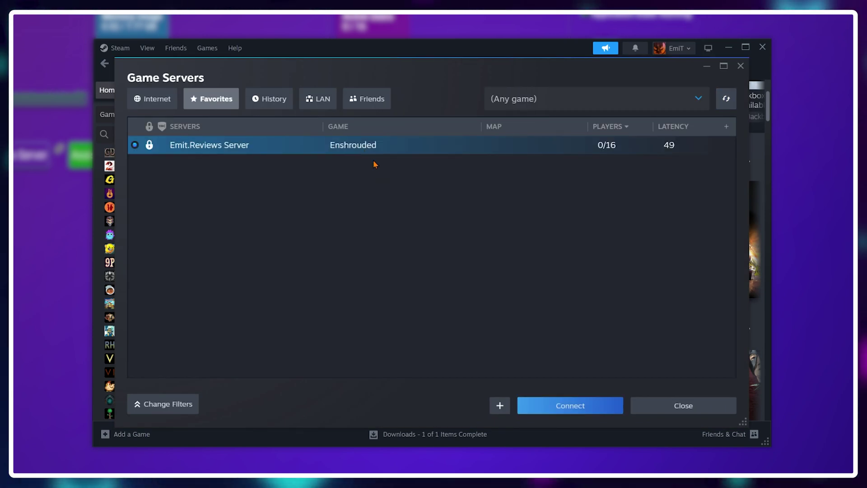
click(569, 406)
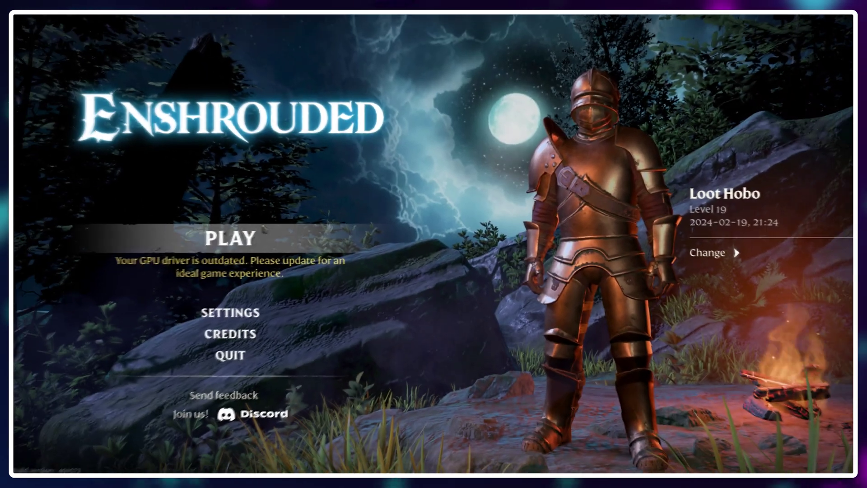
Step: Join Emit.Reviews Server from Play > Online Games with its password, then walk forward in-game
click(100, 252)
click(680, 257)
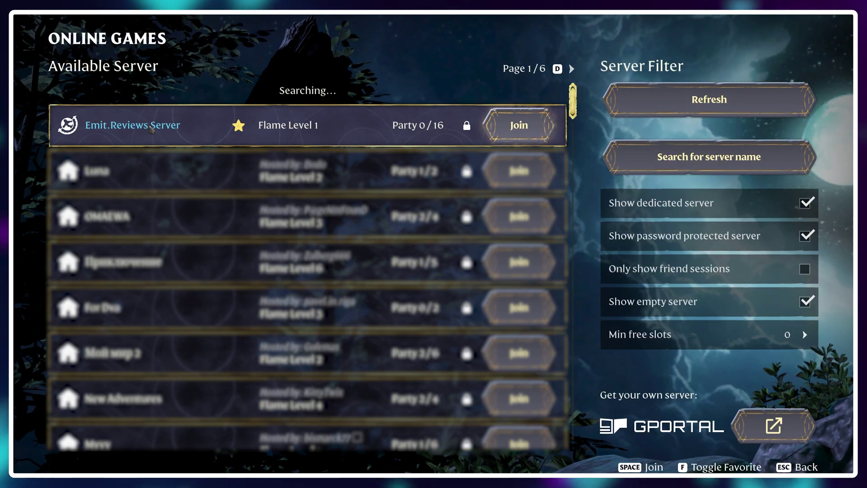
click(495, 130)
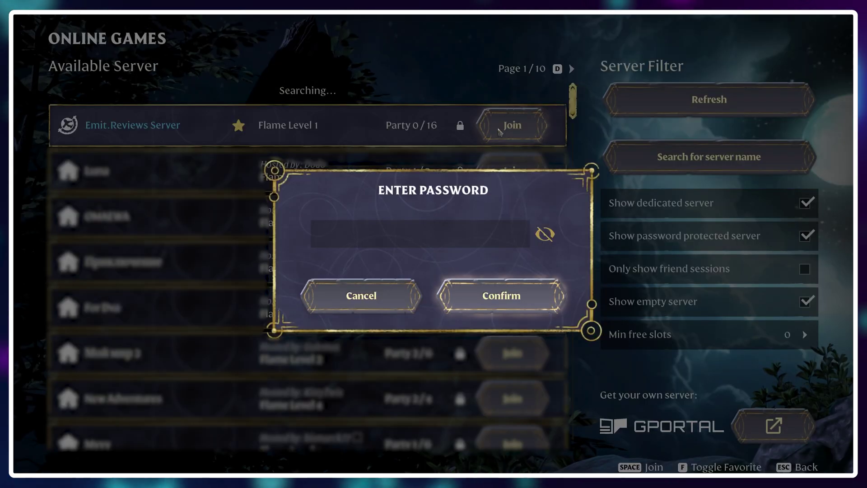
click(462, 231)
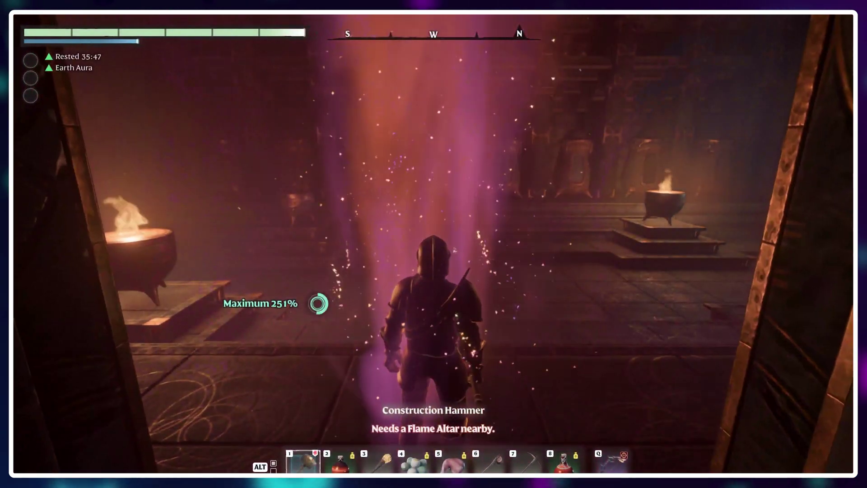
key(w)
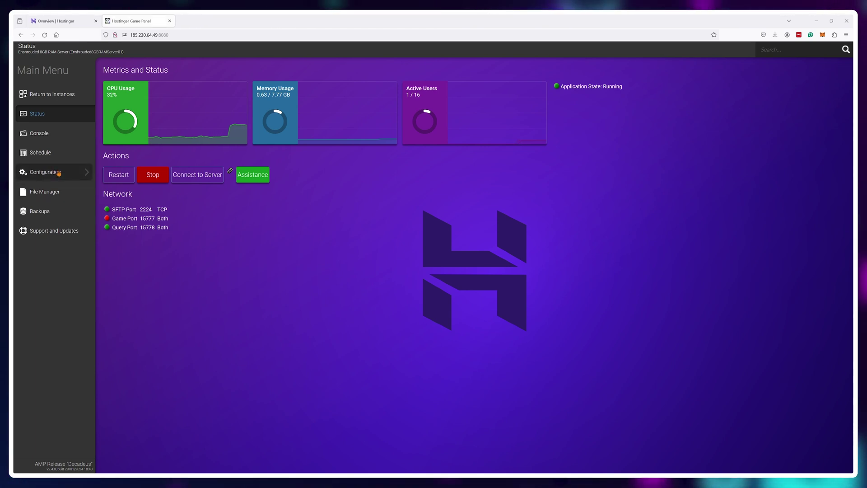
Step: From Instances, begin a new instance and scroll through the Select Application game list
click(52, 94)
click(273, 132)
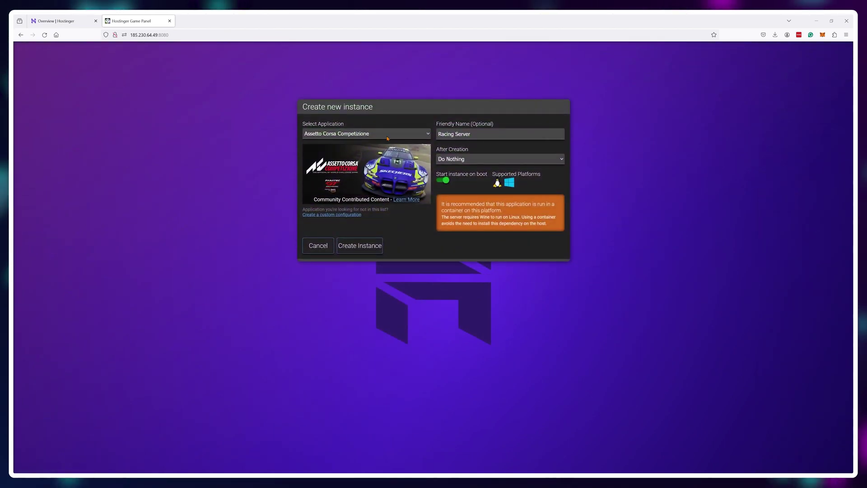
click(387, 134)
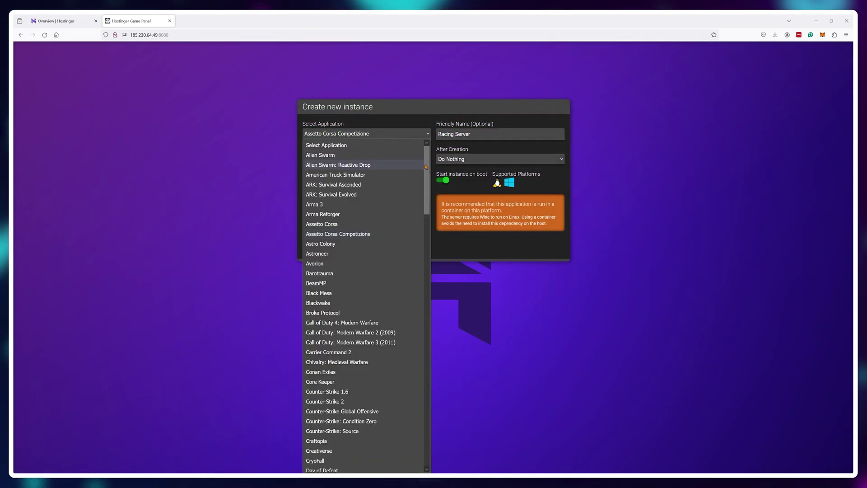
scroll(362, 271, down, 10)
drag(437, 253, 435, 424)
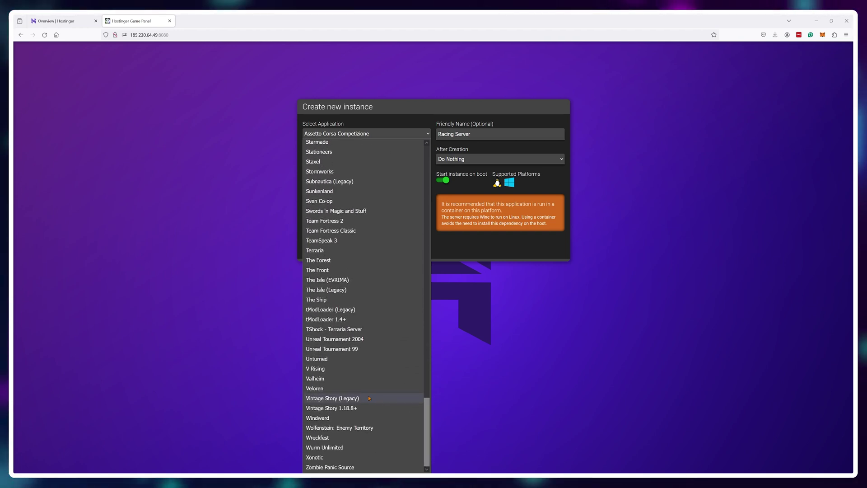